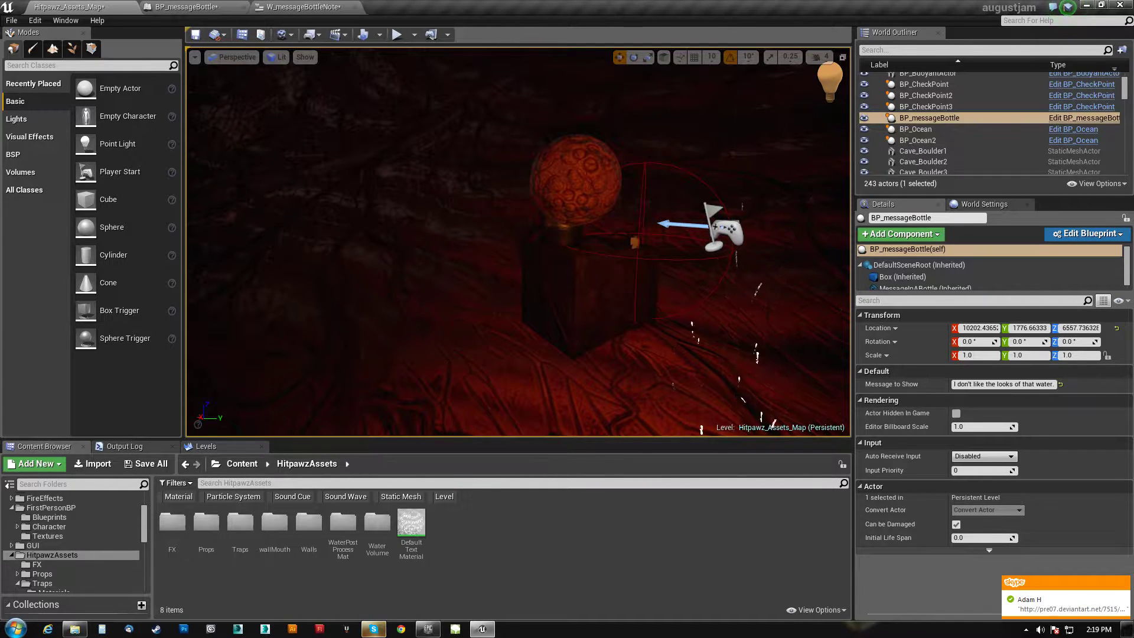
Briefly open and close the web browser, then minimize the editor to reveal the desktop.
click(47, 629)
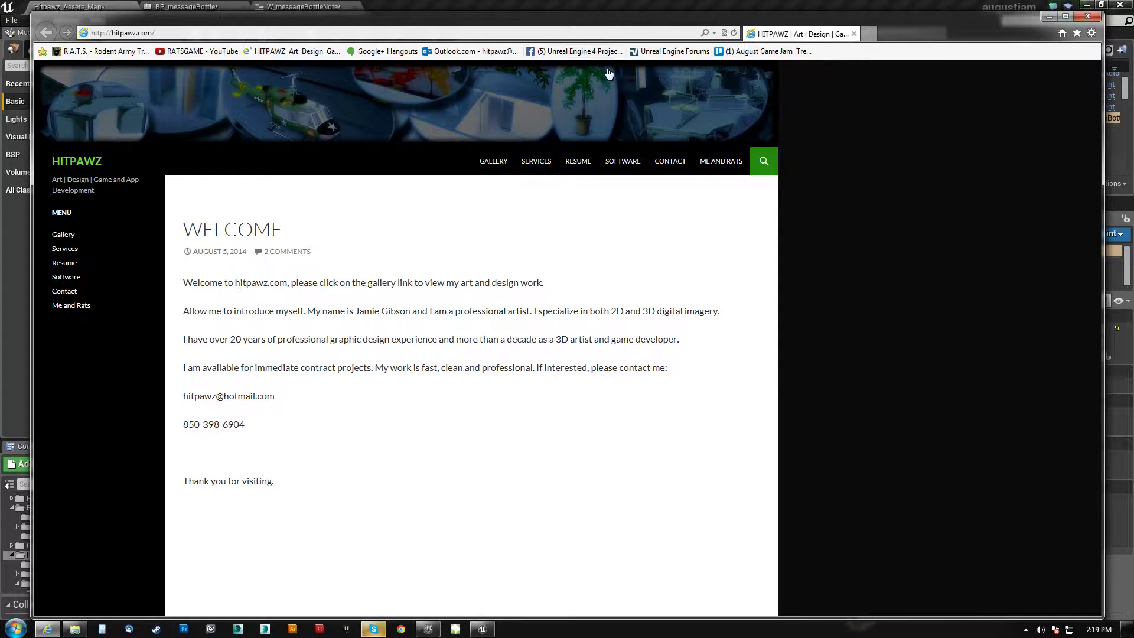
click(1089, 17)
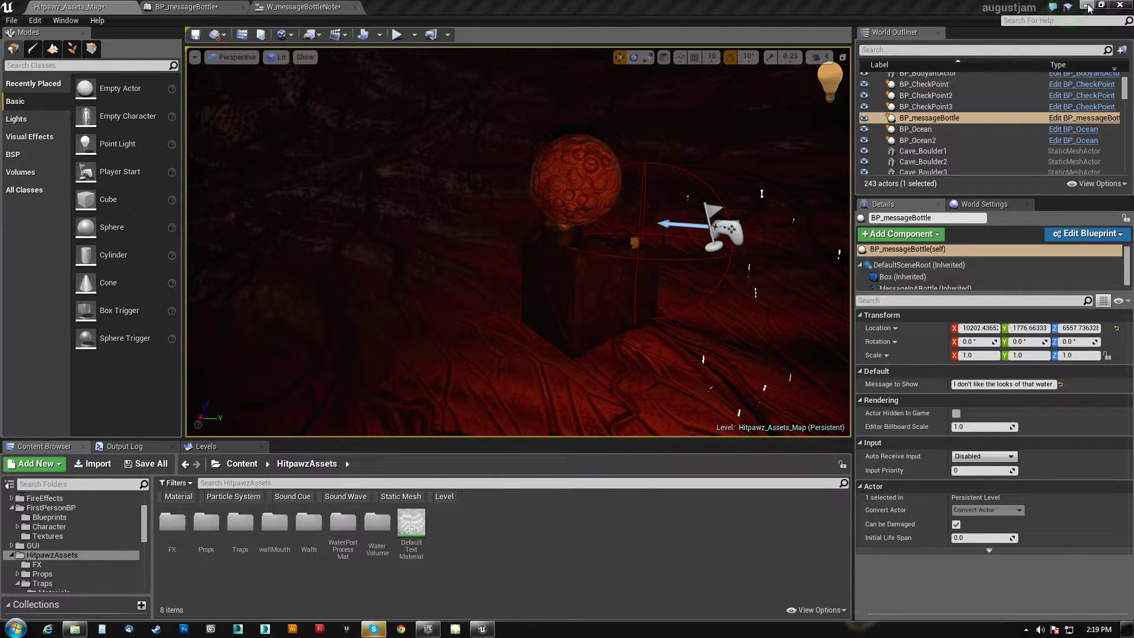
click(1087, 6)
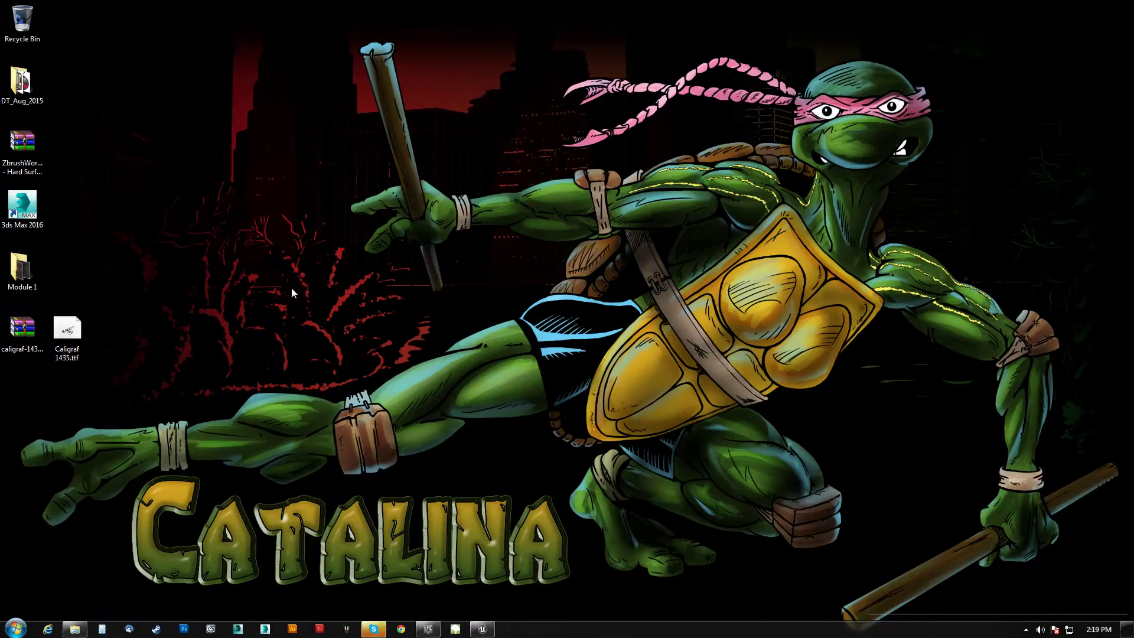
Open caligraf-1435.zip in WinRAR, dismiss the licence reminder, and select Caligraf 1435.ttf on the desktop.
click(74, 332)
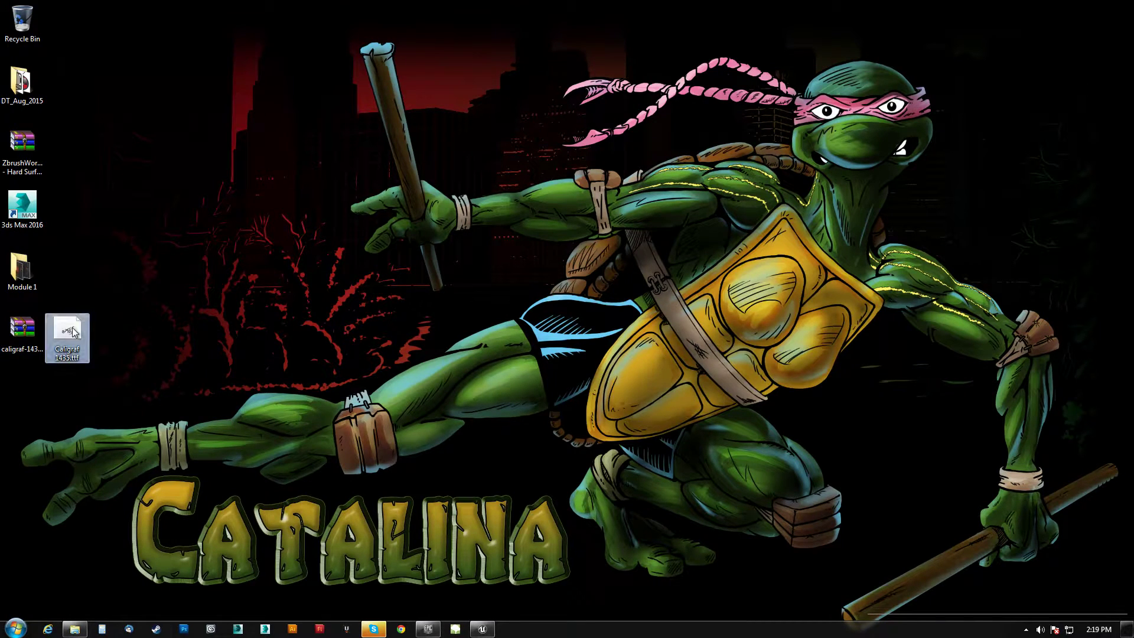
click(29, 330)
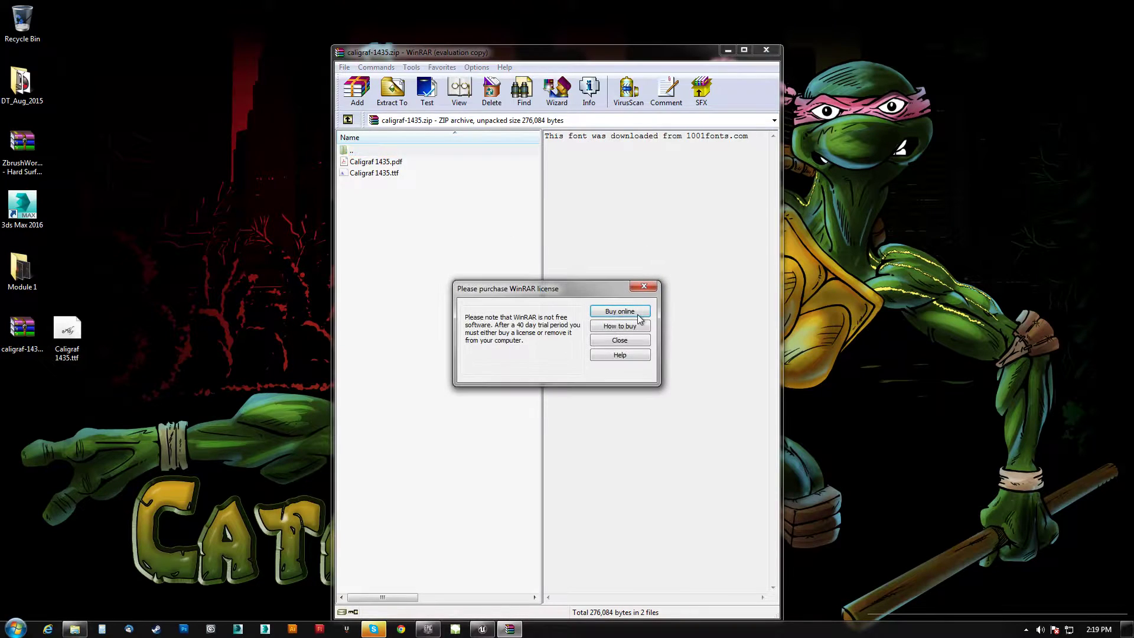
click(621, 356)
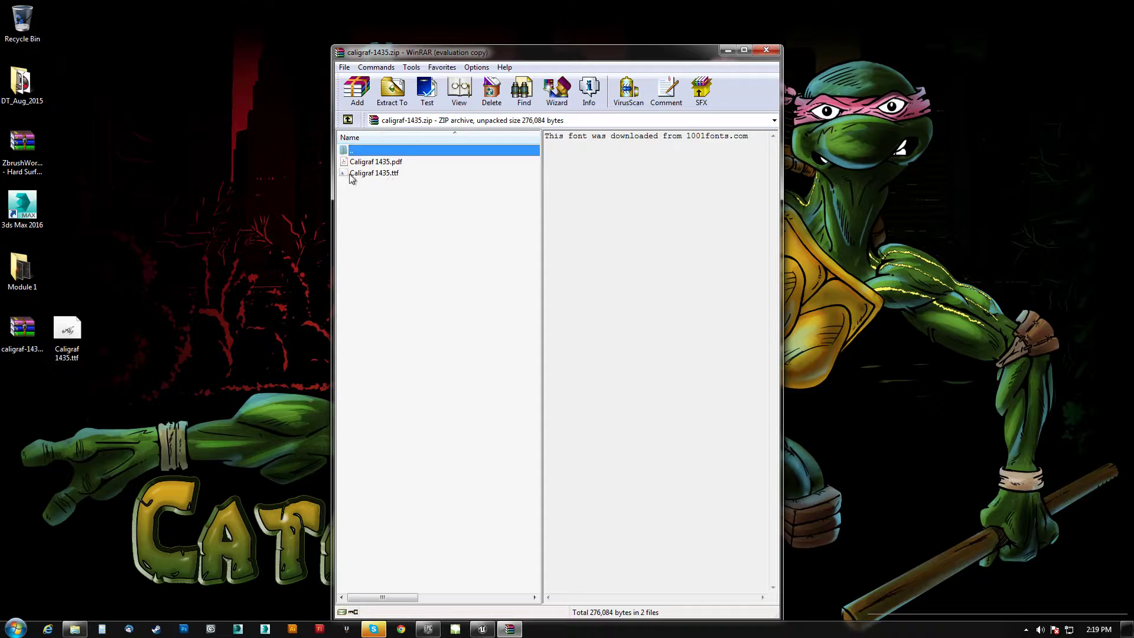
click(68, 340)
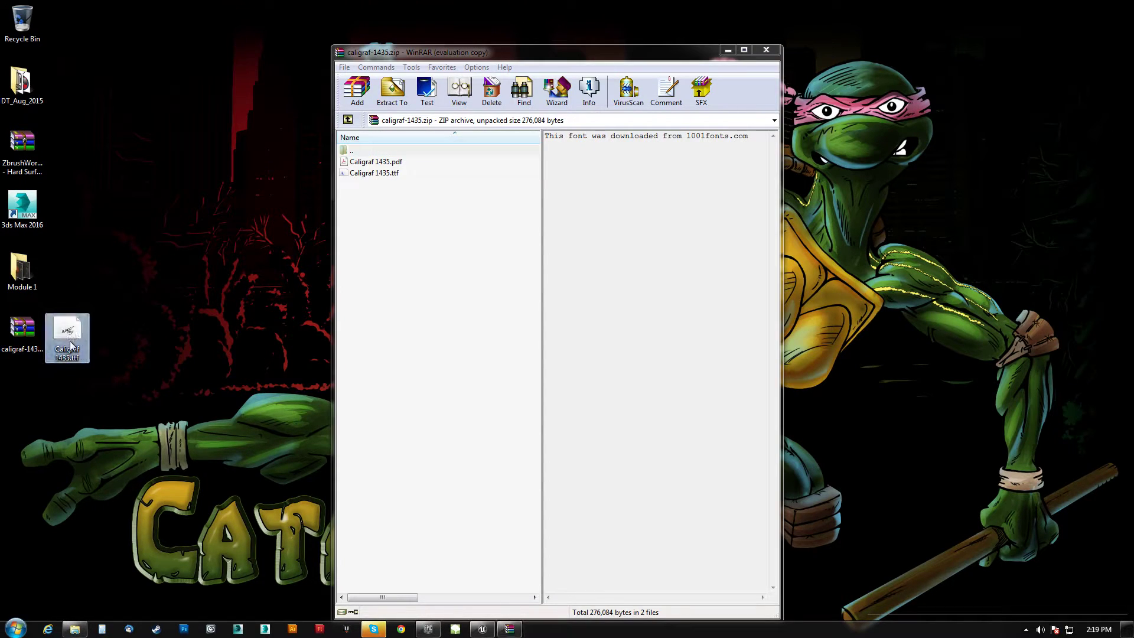
Install the Caligraf 1435 font from the Caligraf 1435.ttf file's right-click menu.
right_click(69, 330)
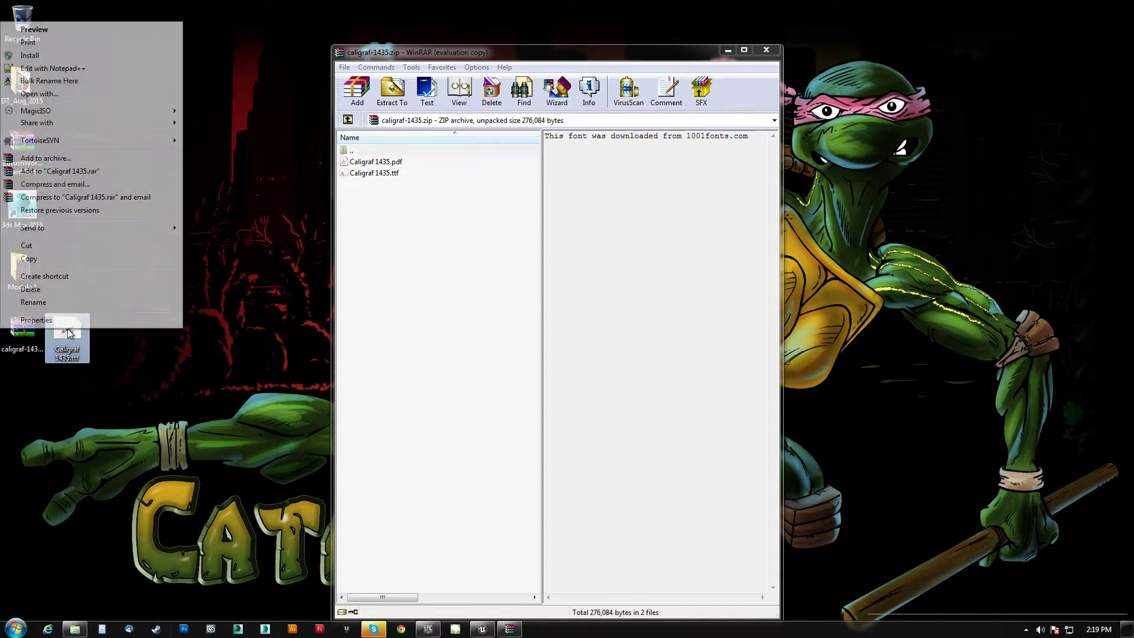
click(196, 264)
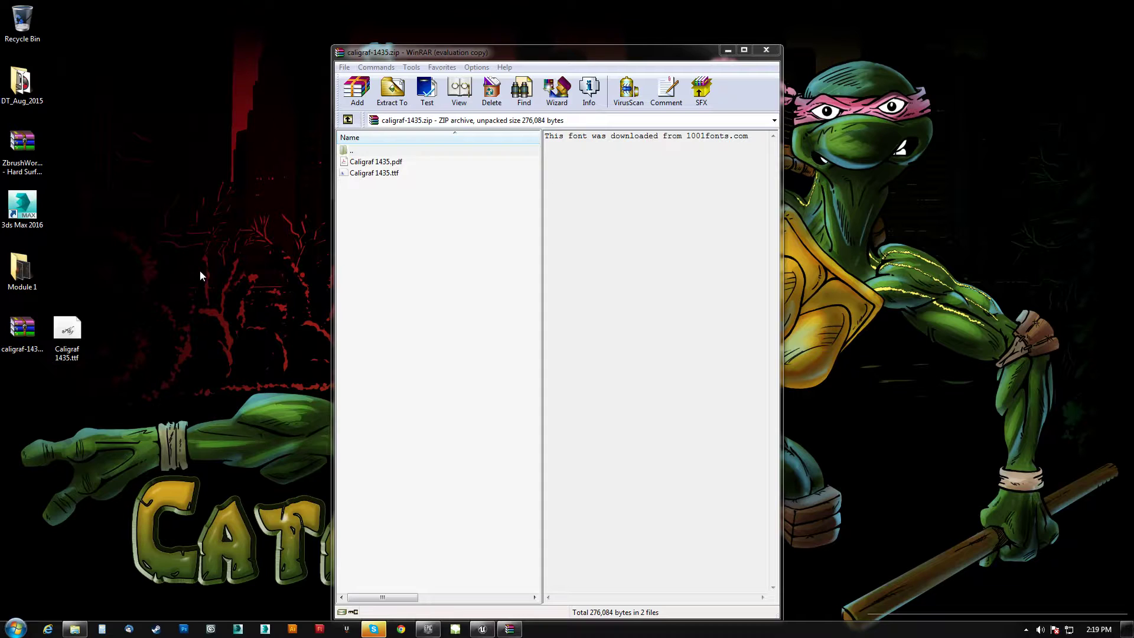
right_click(66, 329)
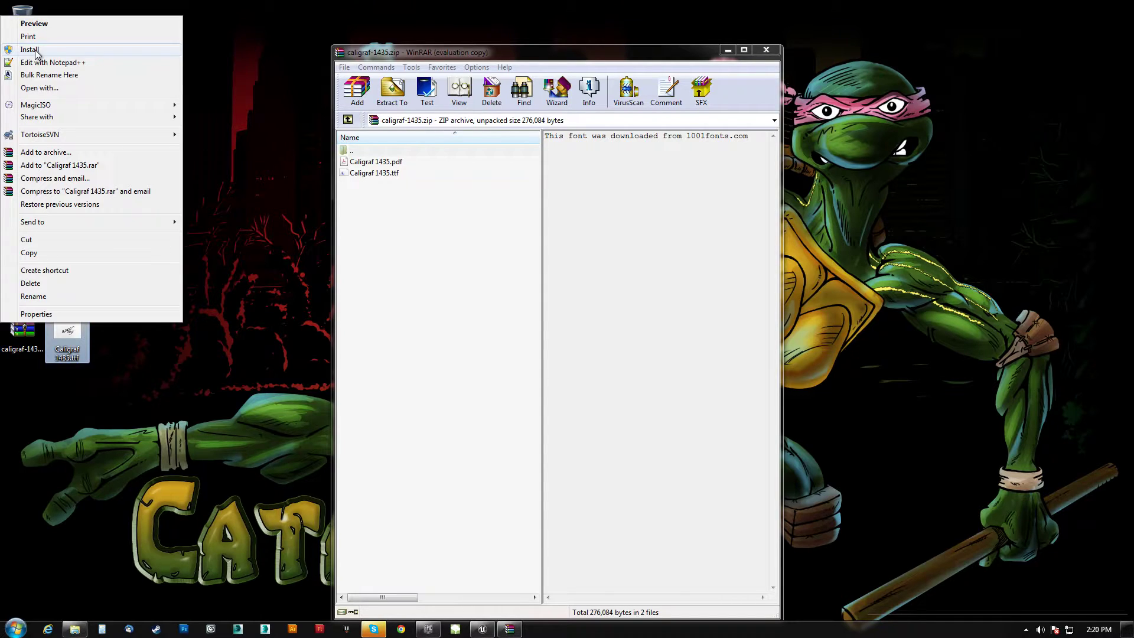
click(198, 167)
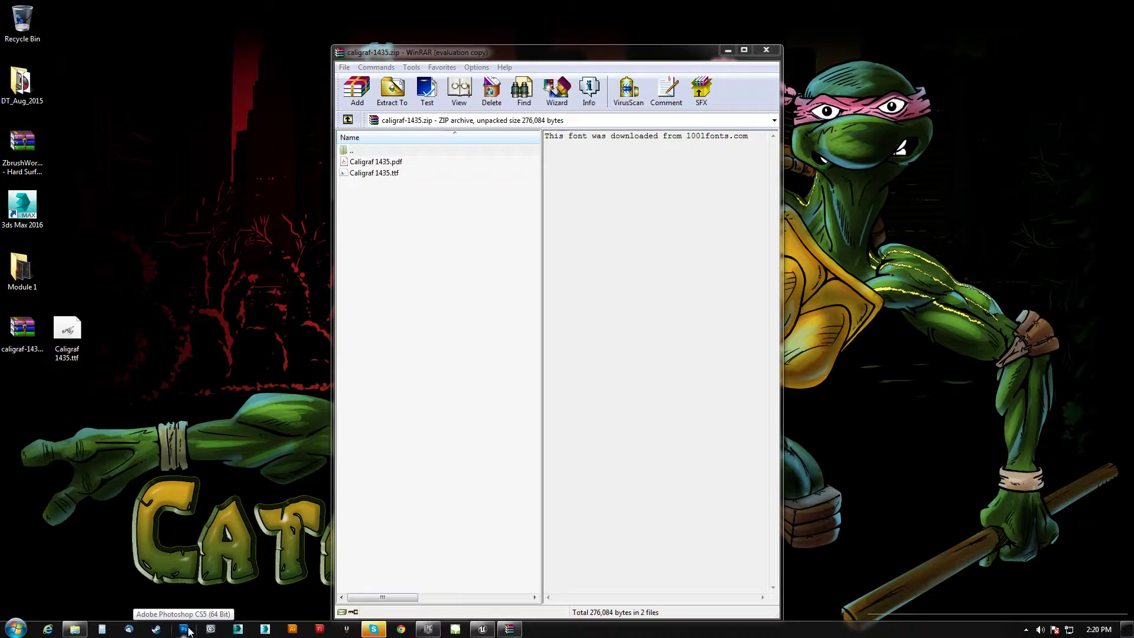
Back in UE4, add a User Interface > Font asset in the Content Browser named PirateFont.
click(487, 544)
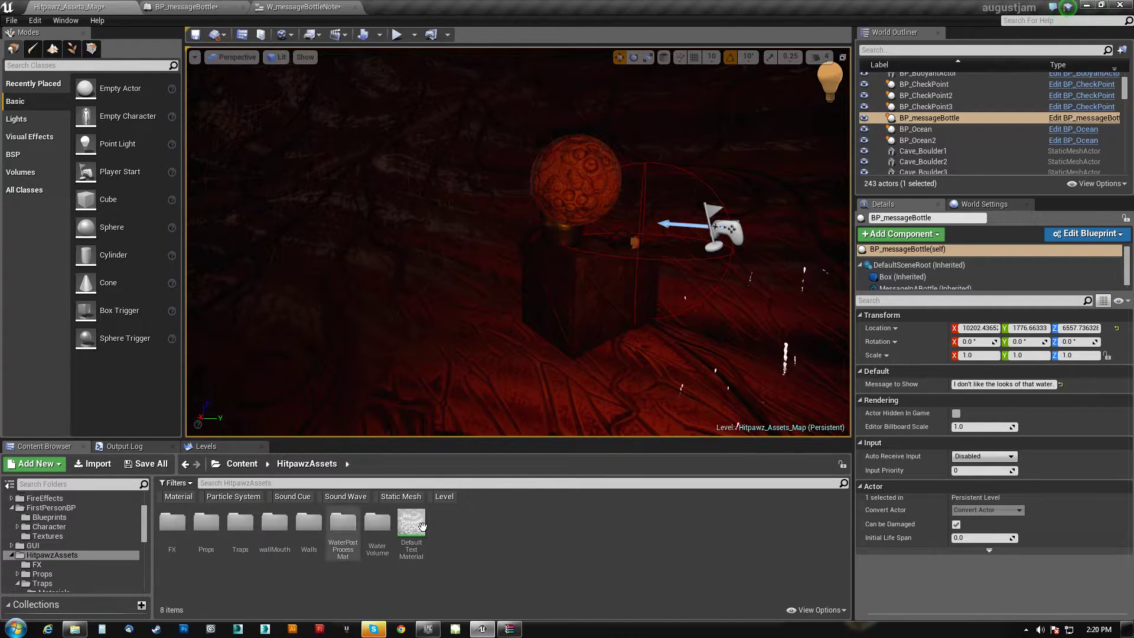
right_click(464, 520)
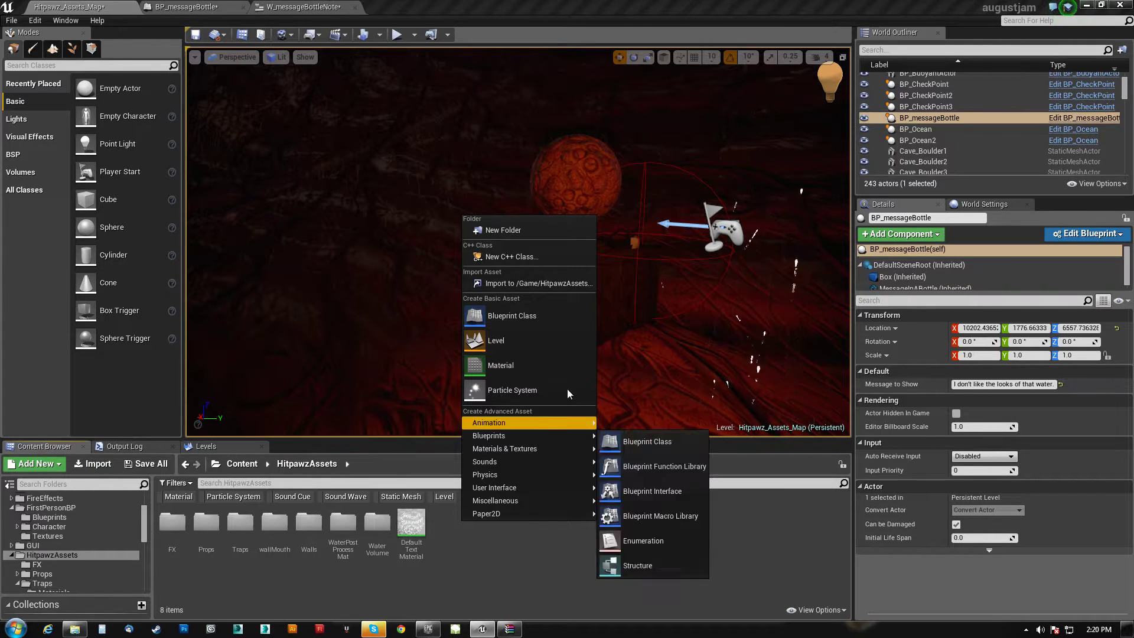
mouse_move(501, 487)
click(638, 494)
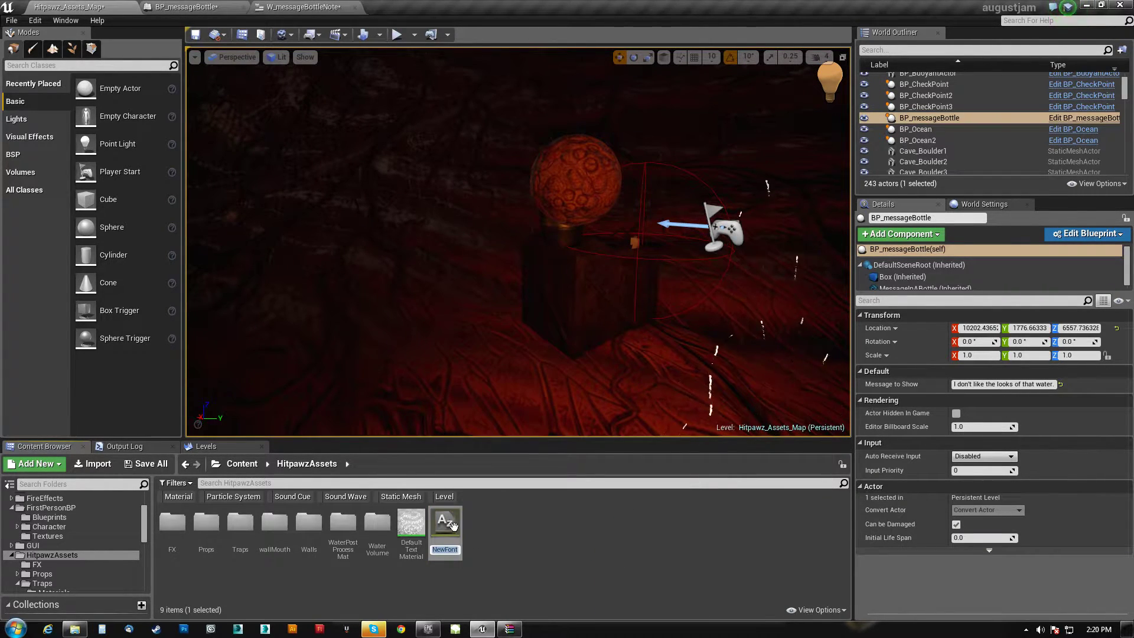
text(PirateFont)
key(Return)
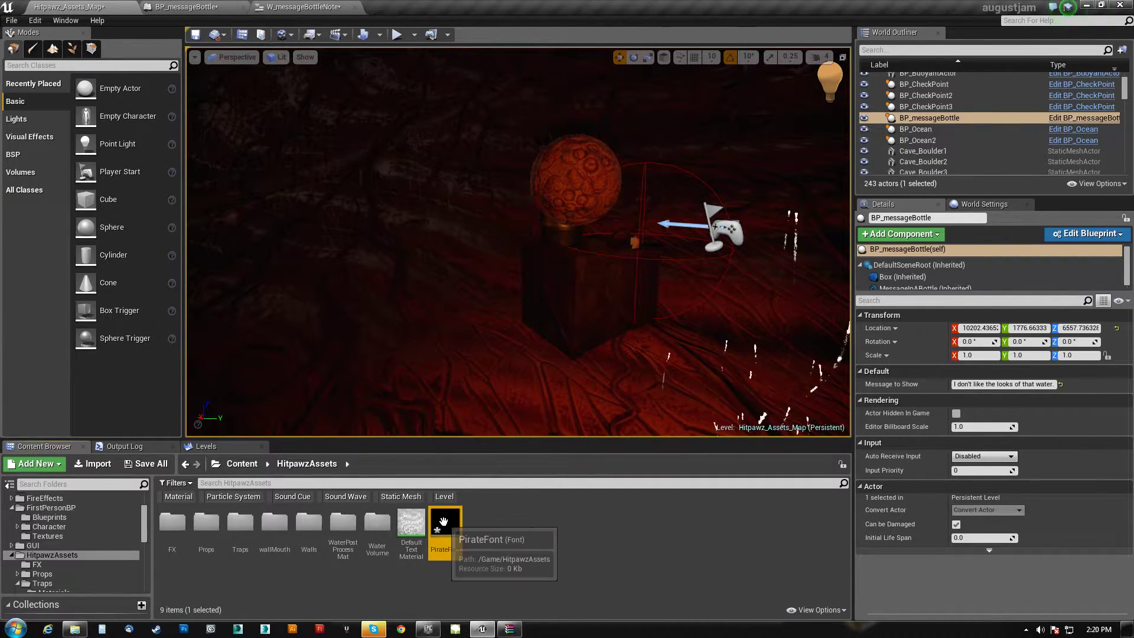
In PirateFont, add a default font entry and load Caligraf 1435.ttf from the Desktop.
double_click(443, 520)
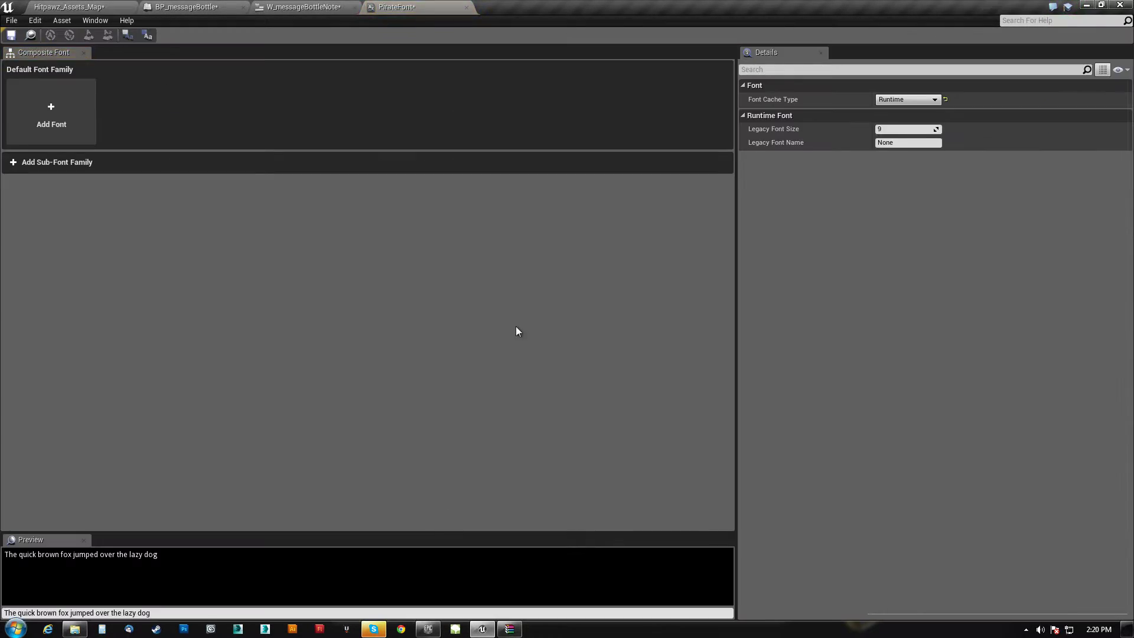
click(59, 105)
click(75, 113)
click(75, 113)
click(86, 101)
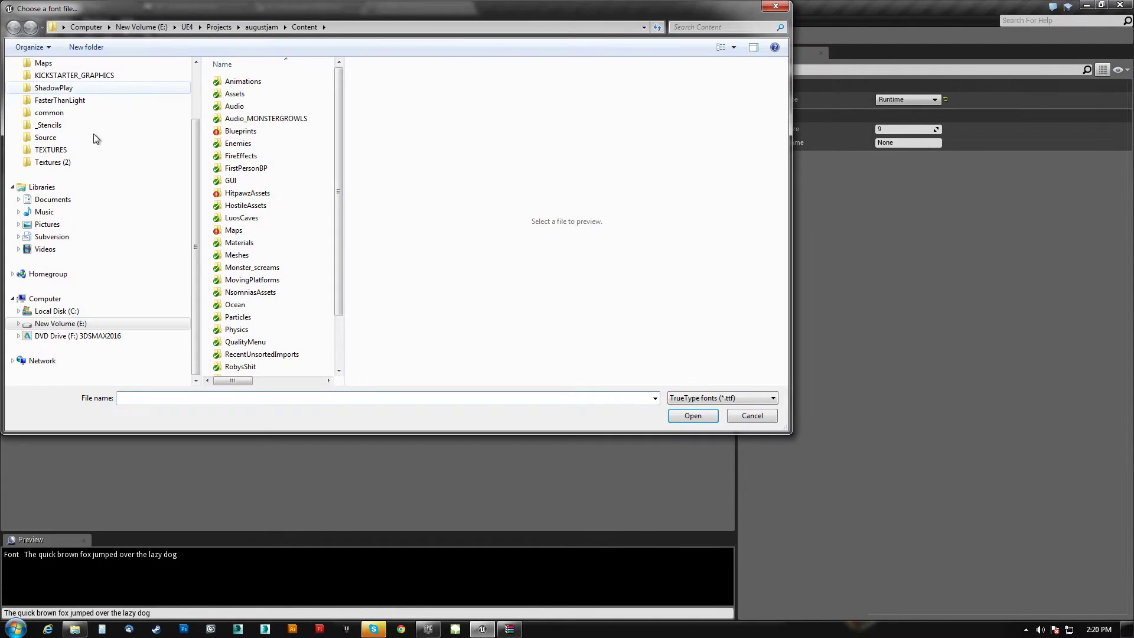
drag(198, 231, 190, 119)
click(50, 80)
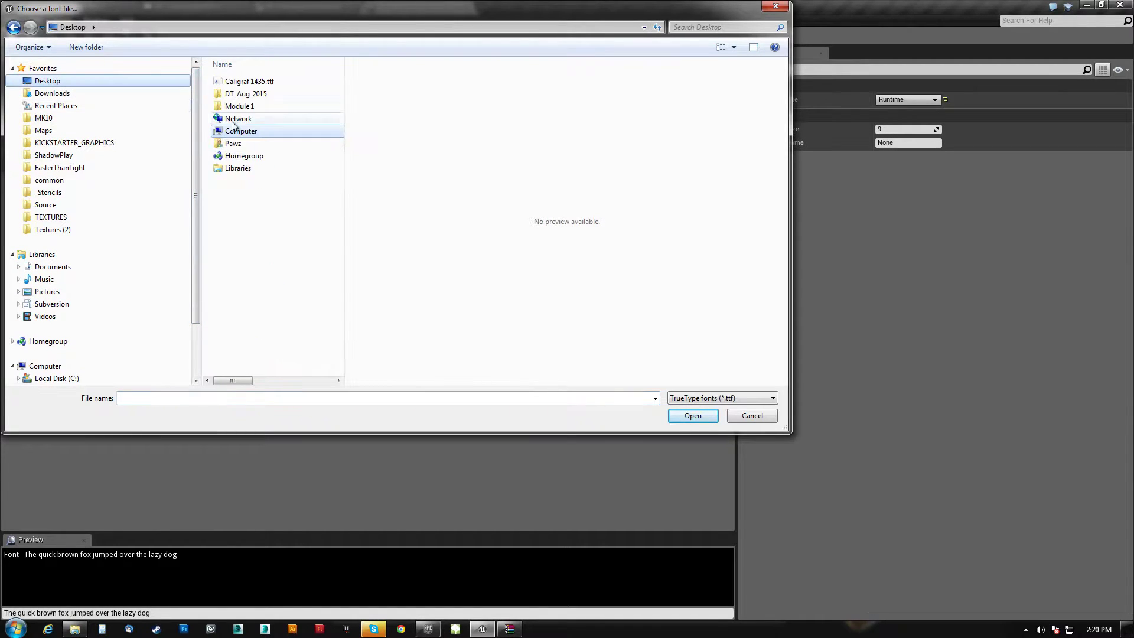
double_click(245, 82)
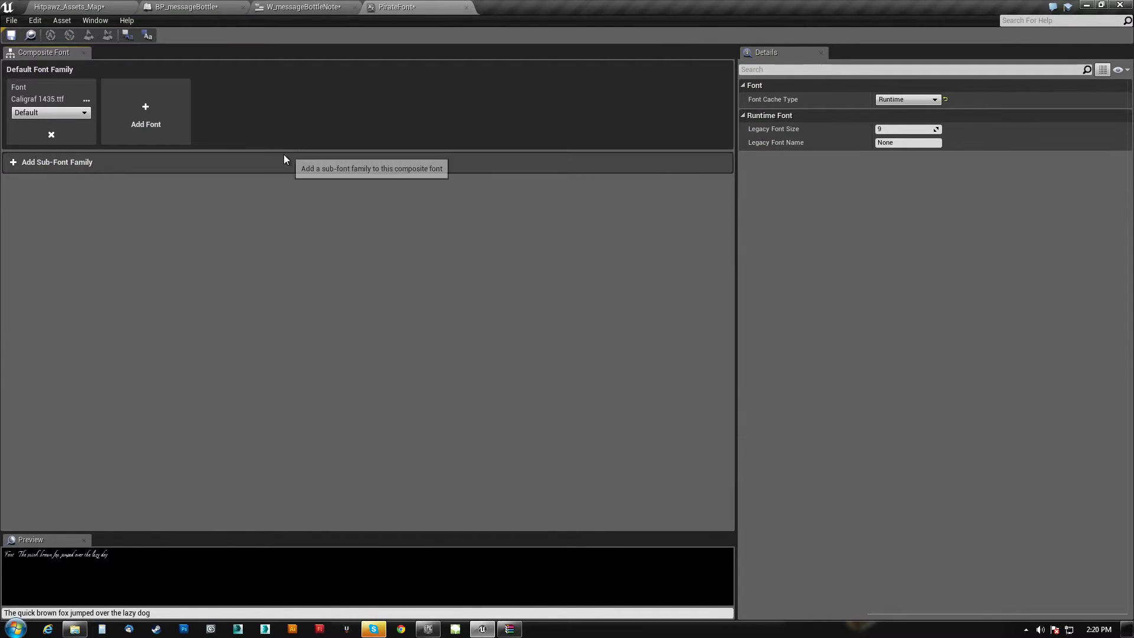
Remove the extra font entry from the default family and save PirateFont.
click(164, 131)
click(147, 136)
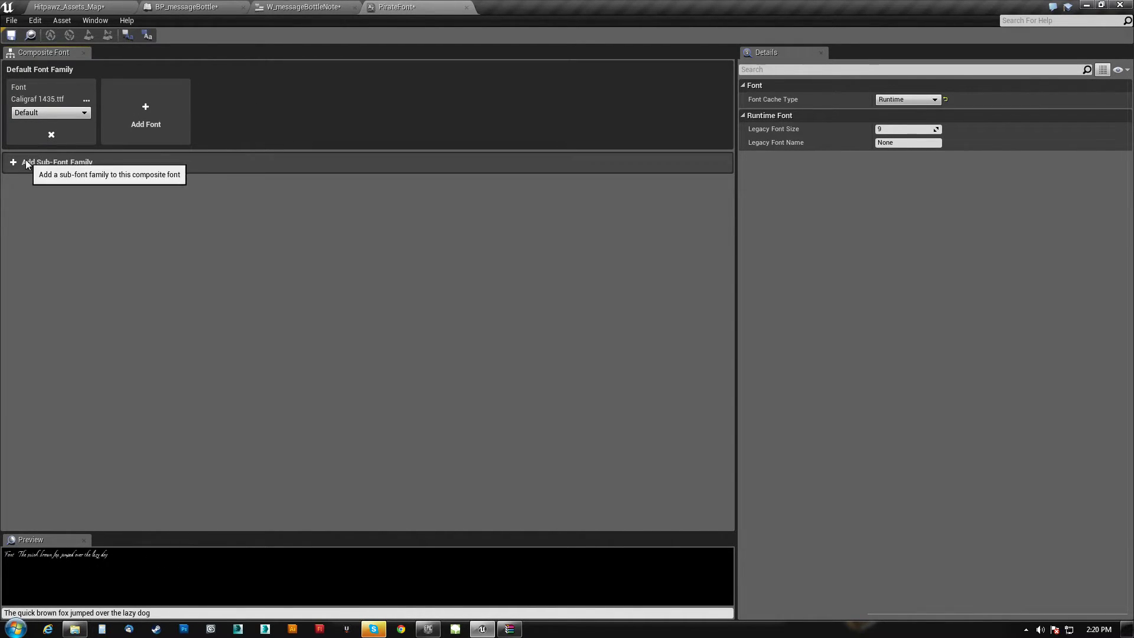
click(11, 37)
Set W_messageBottleNote's MessageText font to PirateFont, compile and save the widget, and return to the map.
click(321, 7)
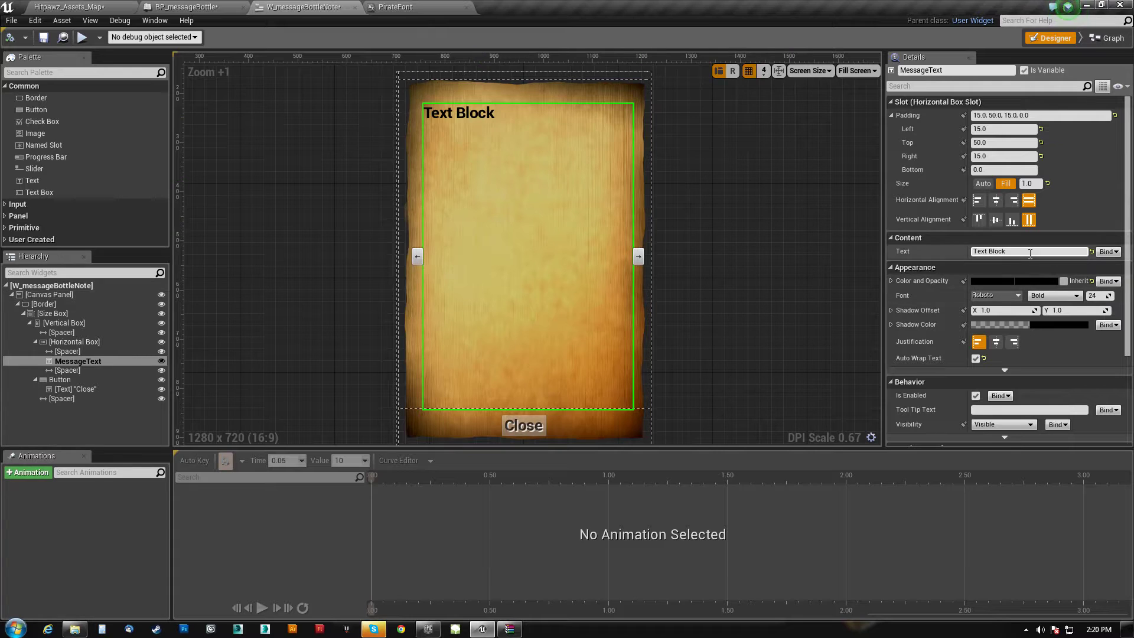
click(1017, 295)
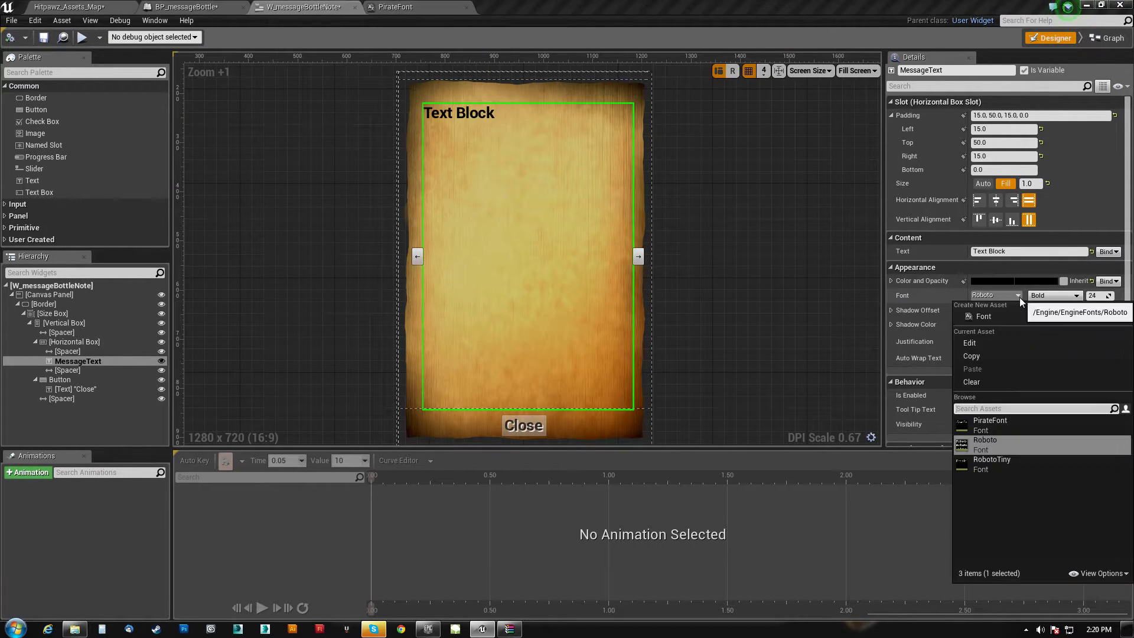
click(992, 422)
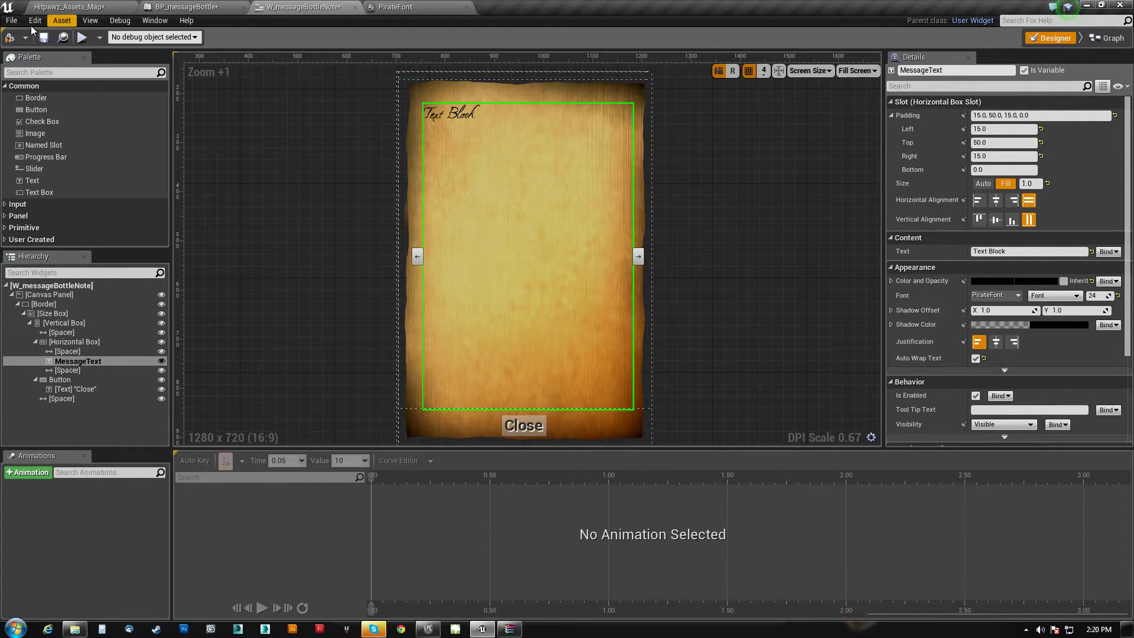
click(10, 39)
click(43, 37)
click(69, 7)
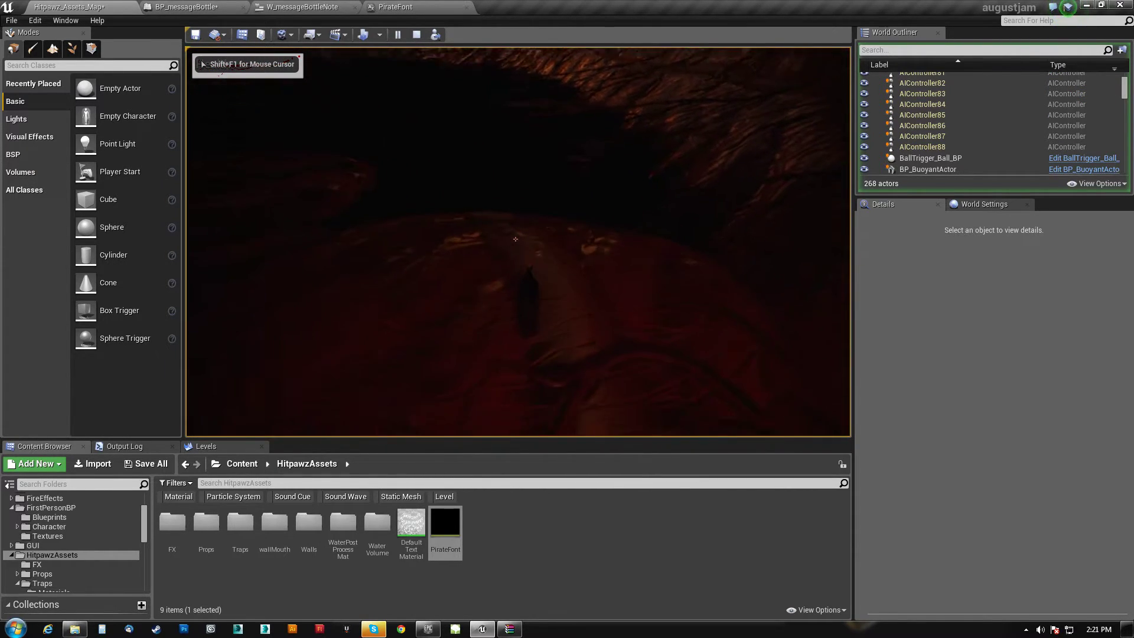
Read the bottle note in the running game, close it, and stop play.
key(e)
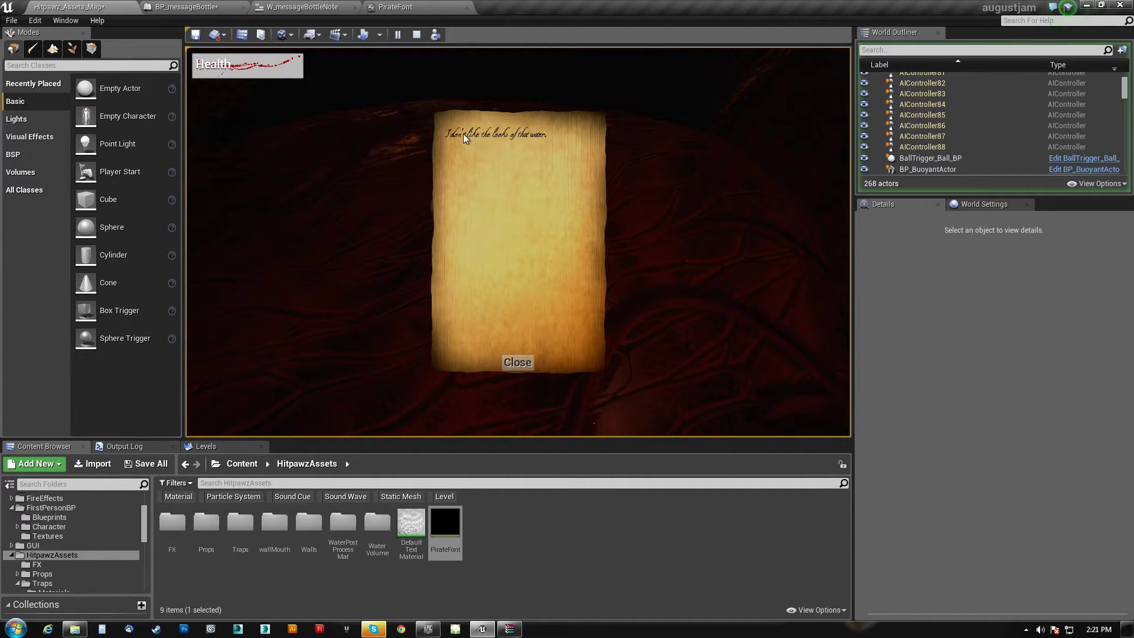
click(518, 361)
key(Escape)
Raise the MessageText PirateFont size from 24 to 32 in W_messageBottleNote.
click(301, 7)
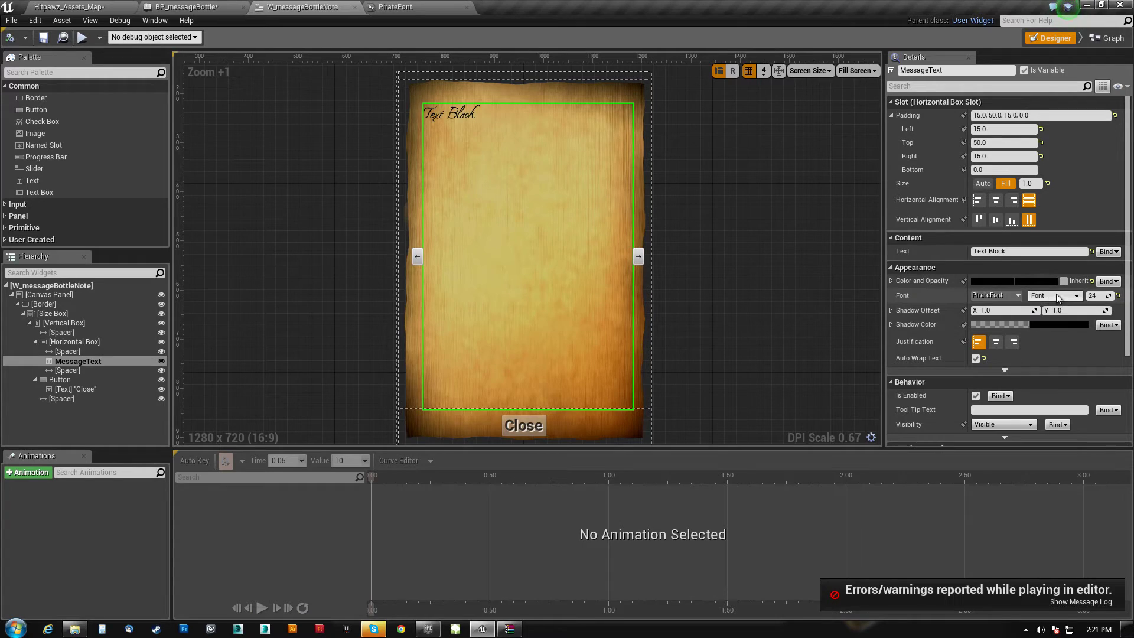
click(1104, 296)
text(32)
key(Return)
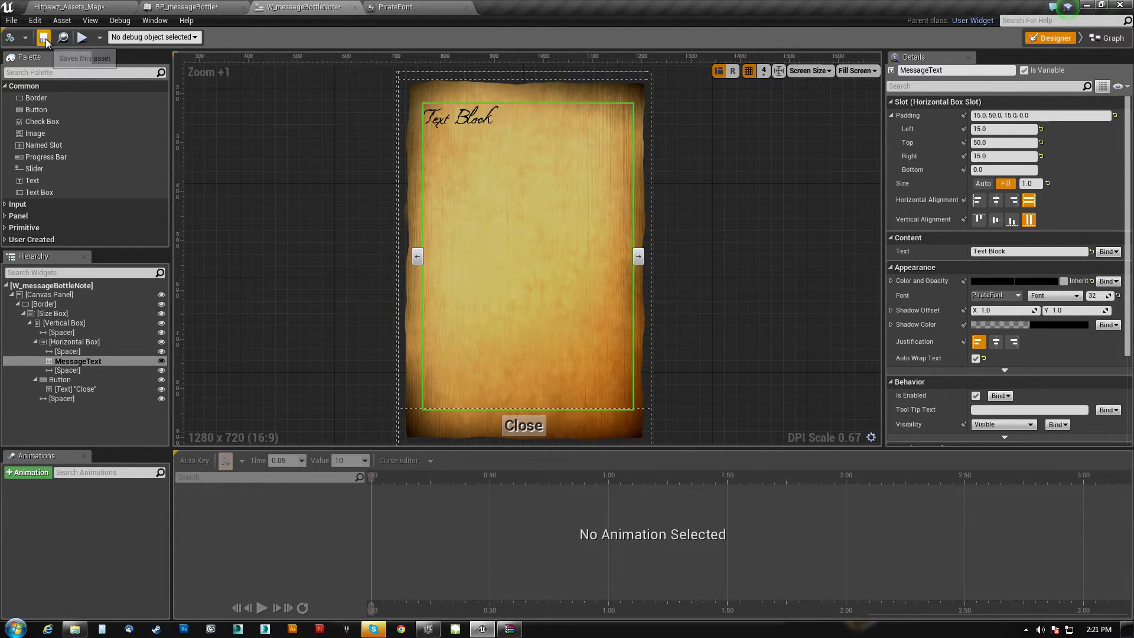
Play the map again and read the bottle note to check the larger script text.
click(68, 7)
click(397, 34)
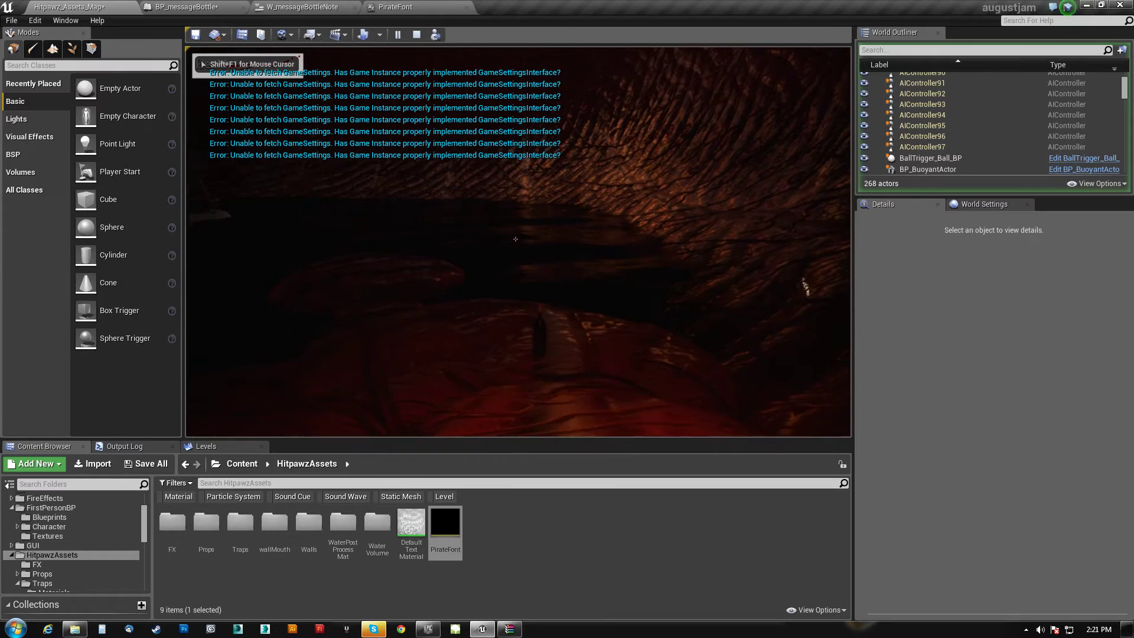
key(e)
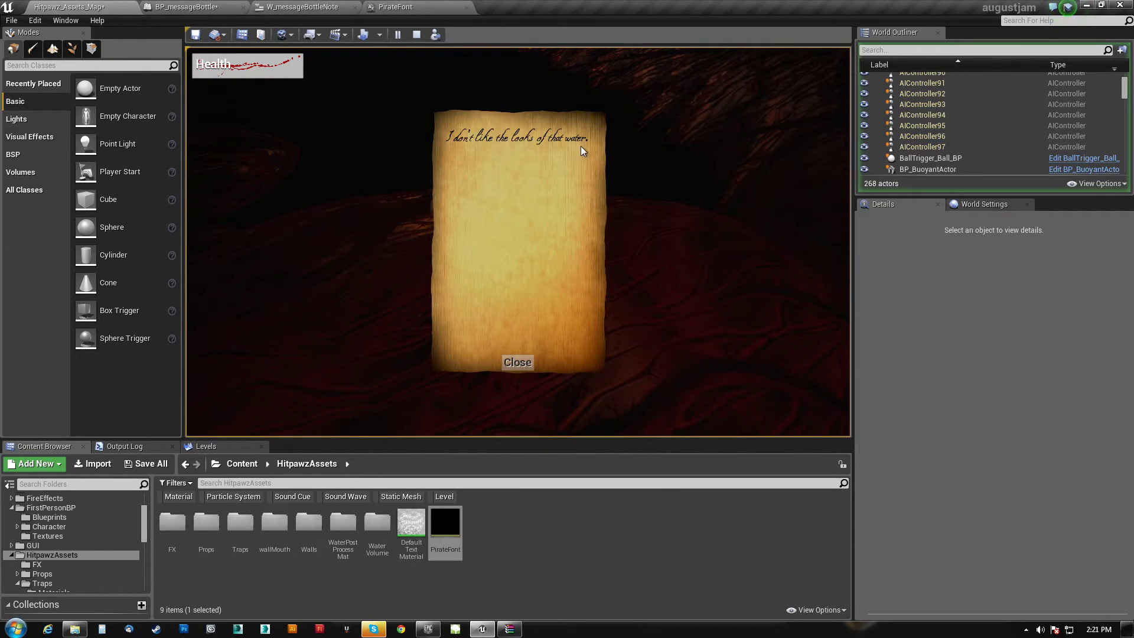
click(517, 363)
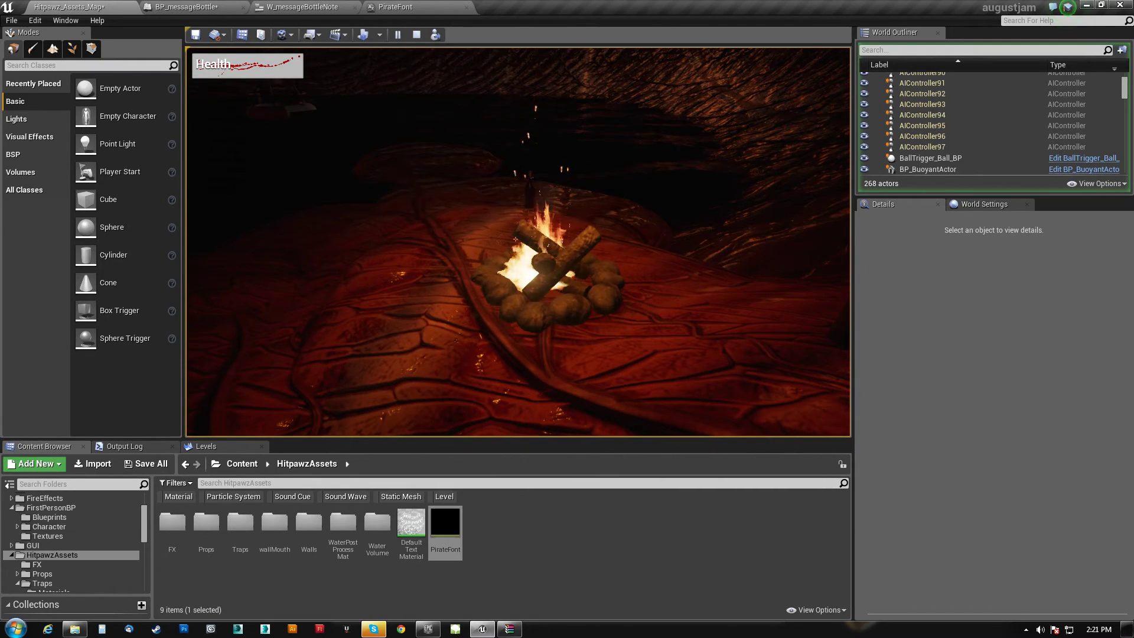
key(Escape)
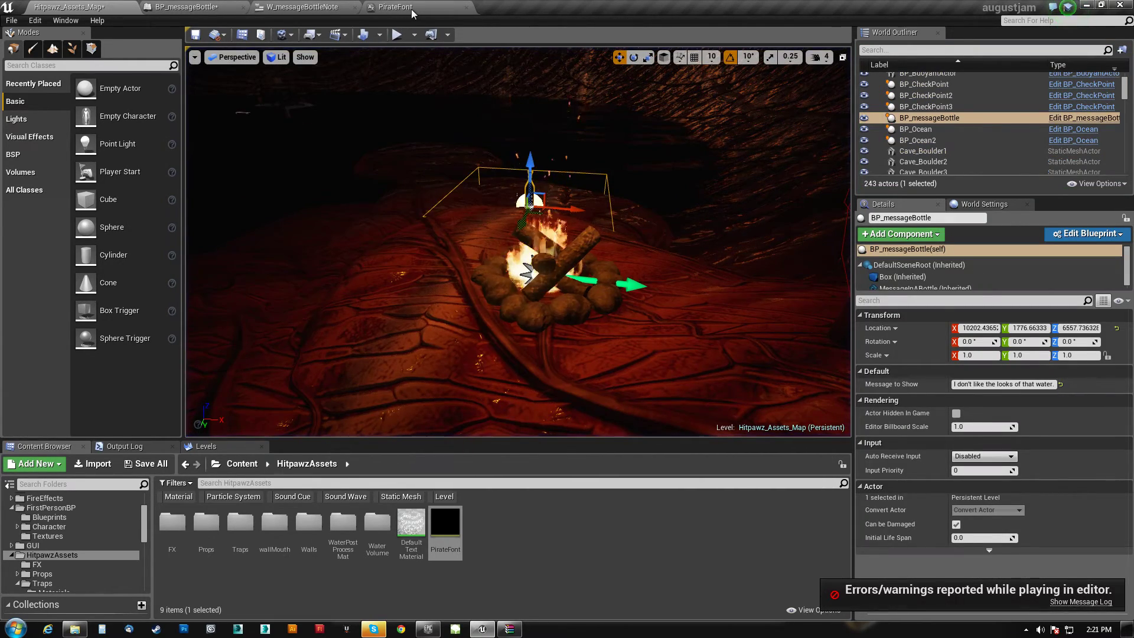
Bring the PirateFont asset tab forward, then reveal the Windows desktop.
click(411, 9)
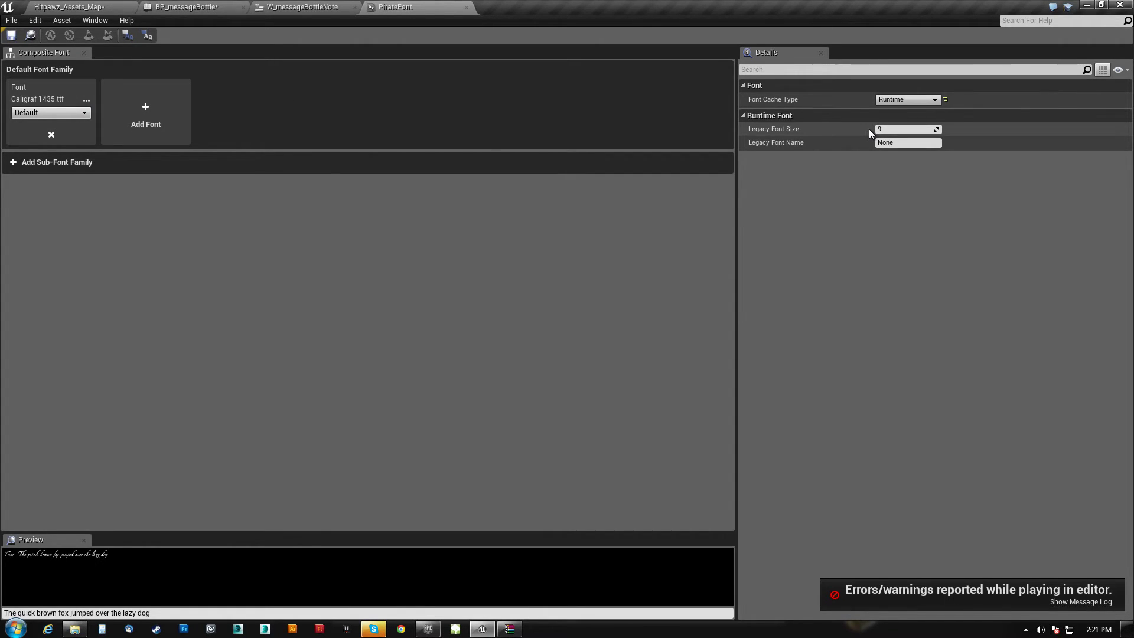
click(1127, 628)
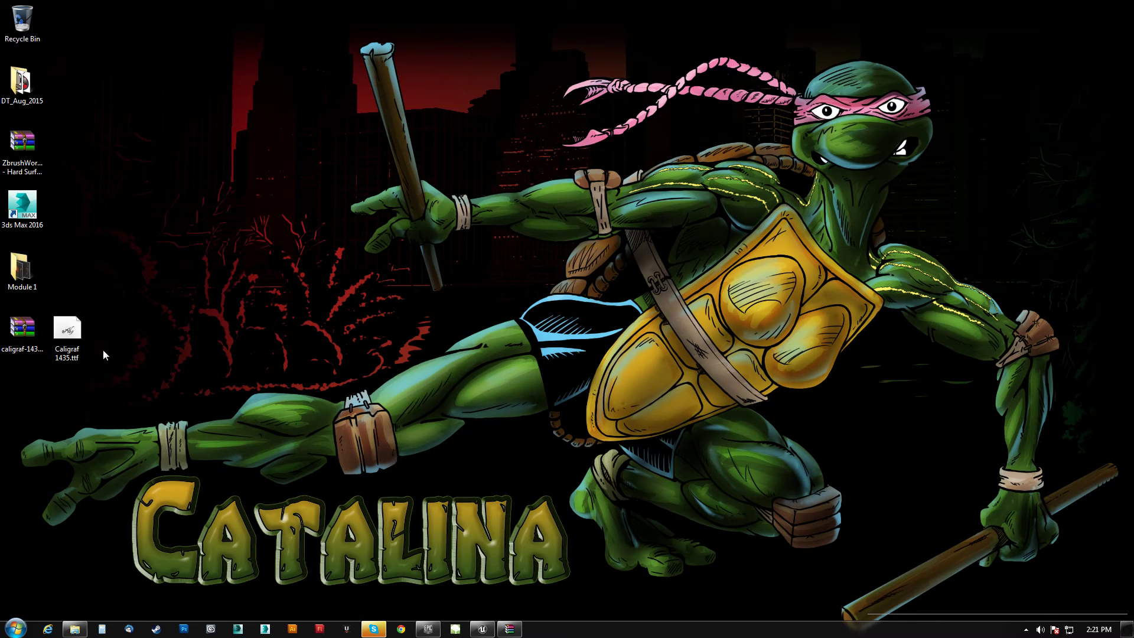
click(70, 328)
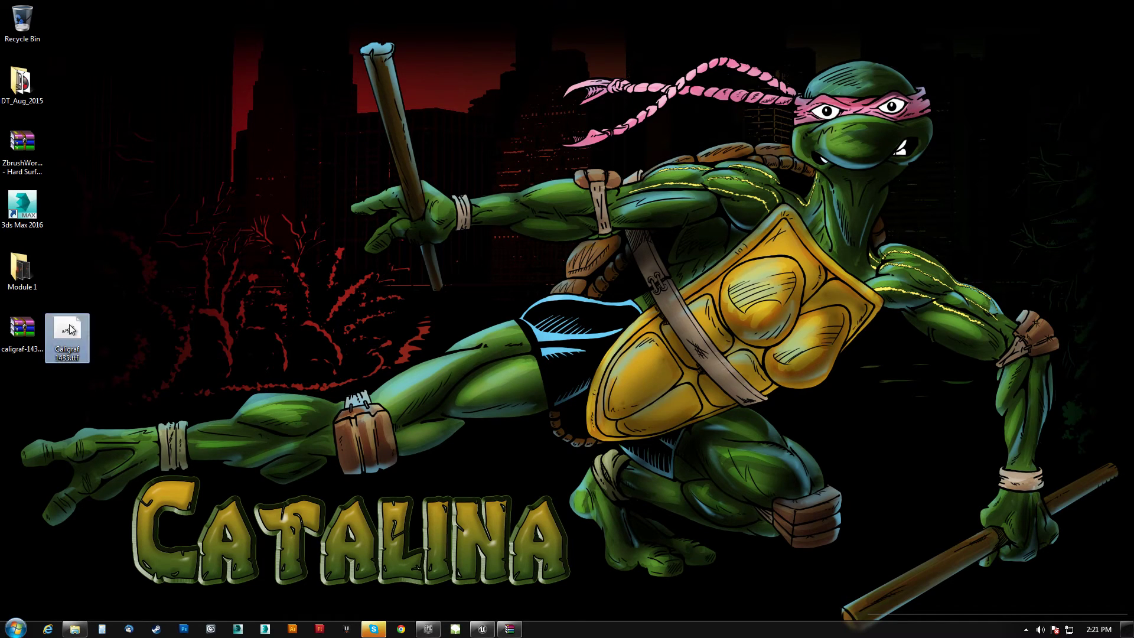